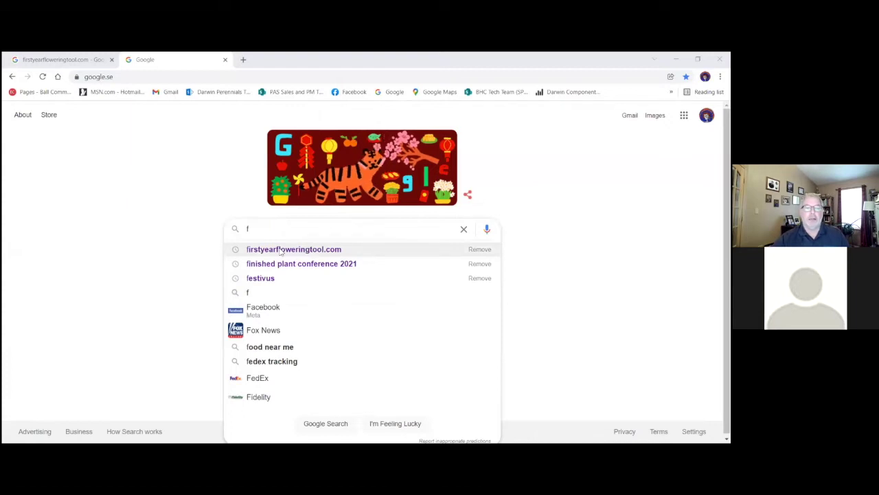
- Search Google for firstyearfloweringtool.com and open the Darwin Perennials First-Year-Flowering Scheduling Tool result
left_click(287, 252)
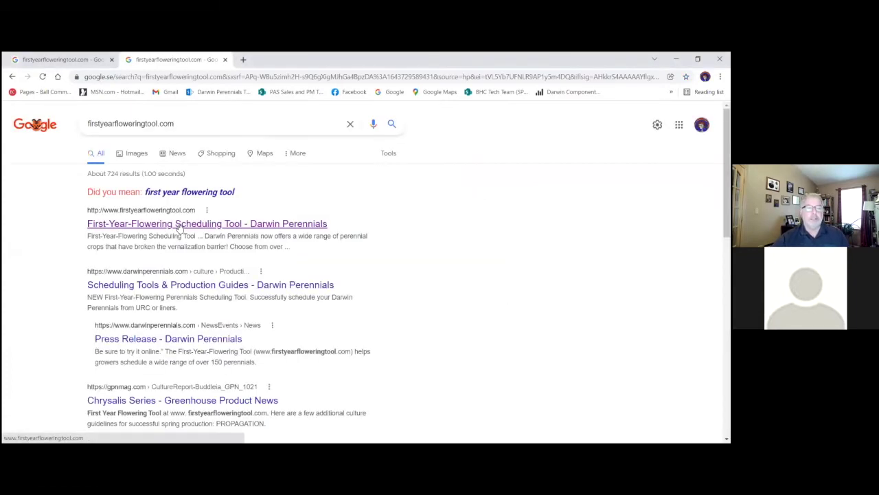
left_click(179, 227)
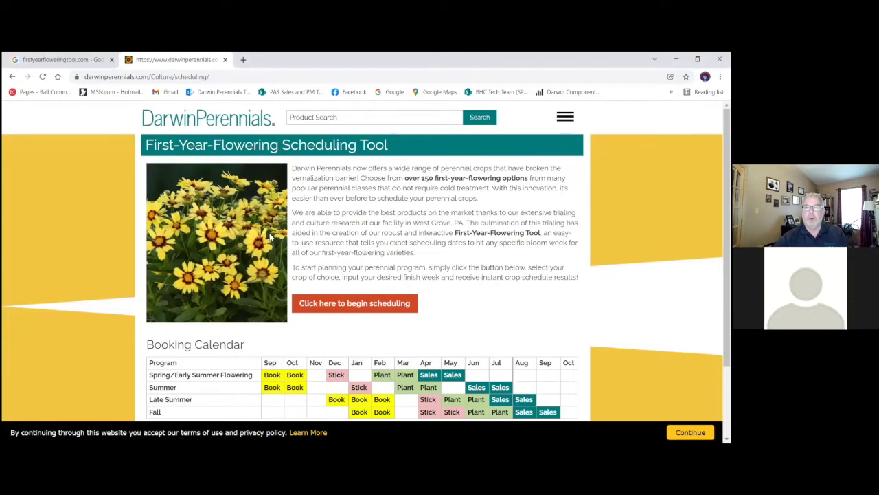
scroll(275, 234, "down", 2)
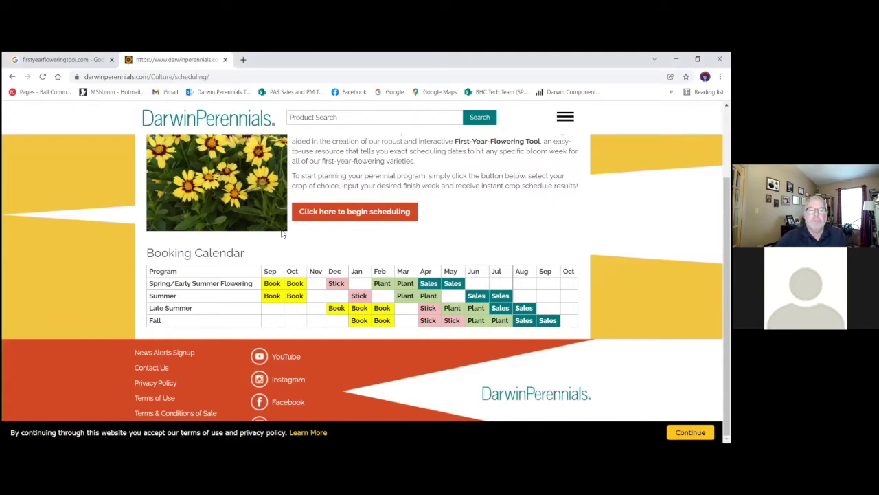
scroll(282, 234, "up", 2)
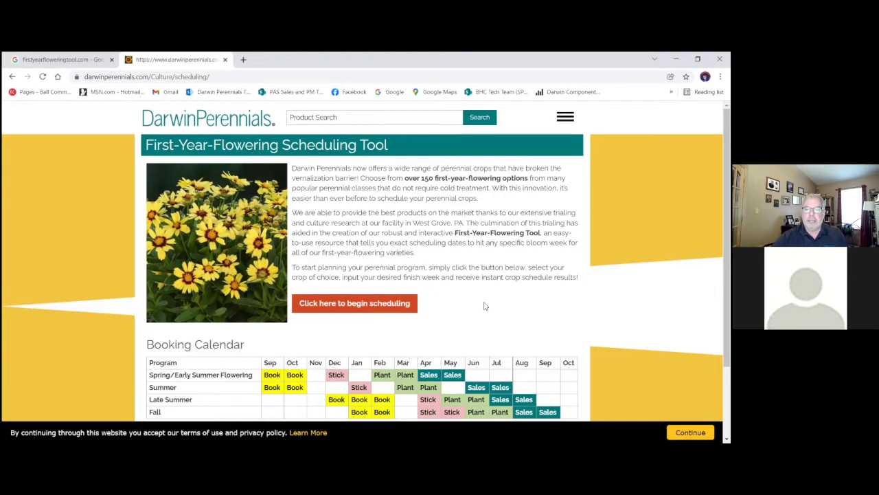
left_click(344, 306)
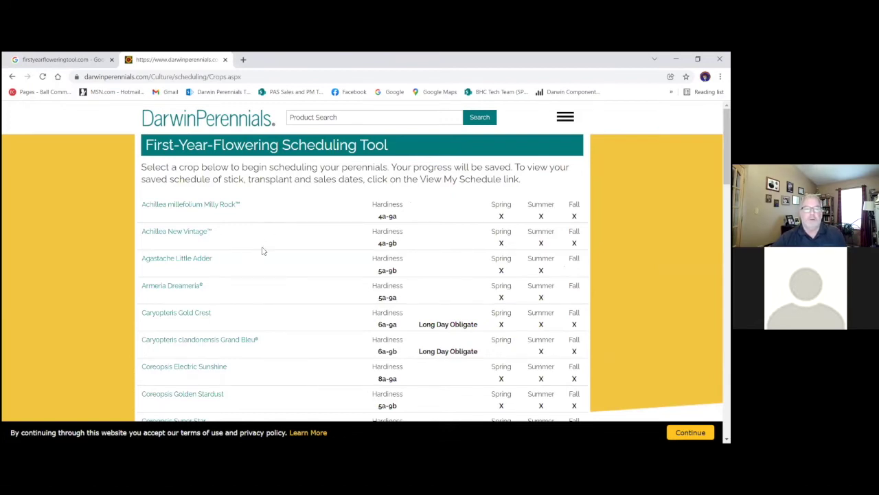
- Browse the crop list and open the Coreopsis UpTick schedule page
scroll(263, 235, "down", 3)
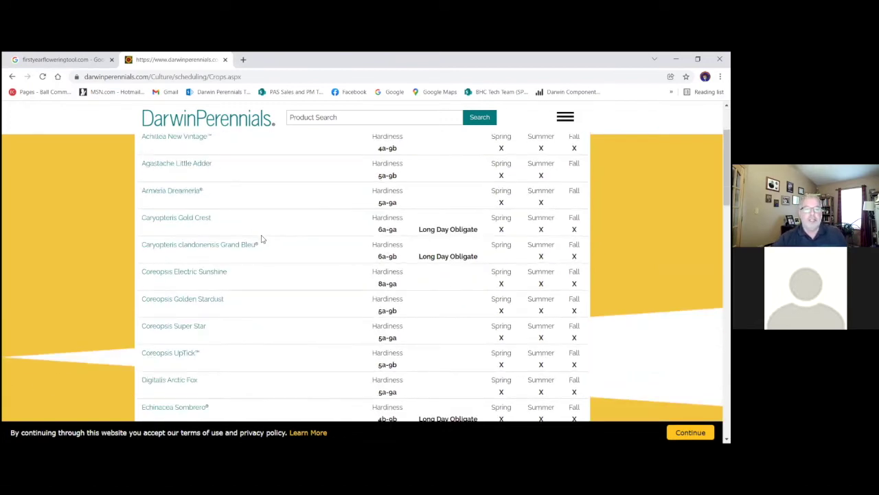
scroll(349, 274, "down", 2)
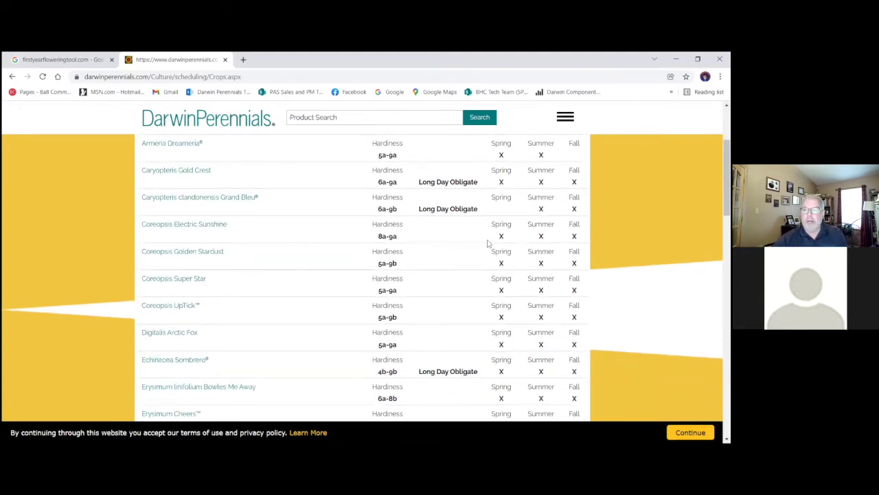
scroll(516, 220, "up", 5)
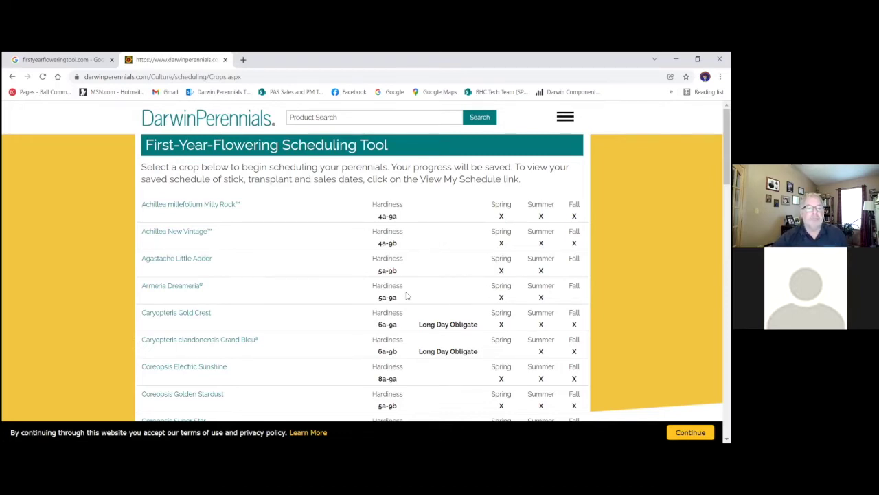
scroll(310, 295, "down", 2)
scroll(307, 291, "down", 1)
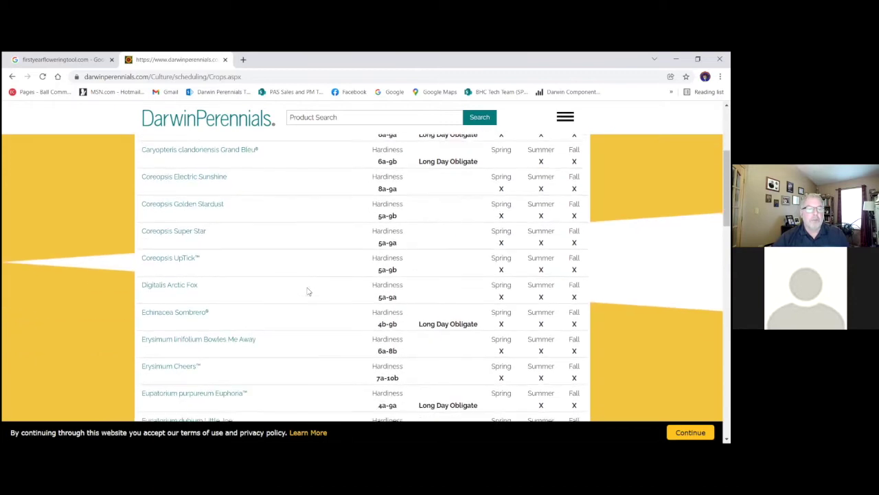
scroll(222, 273, "up", 1)
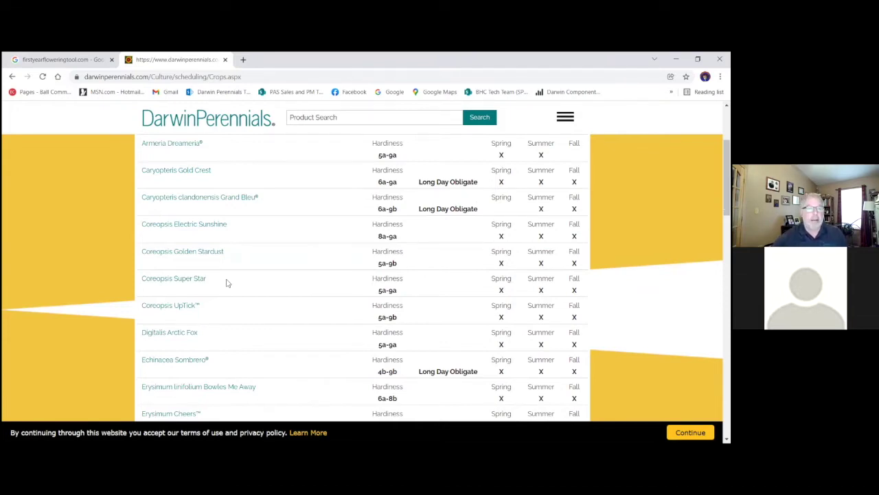
left_click(178, 309)
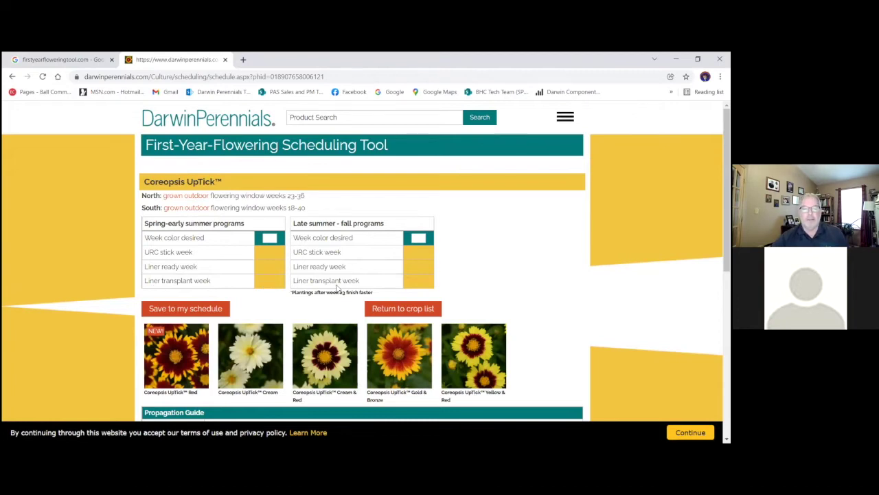
scroll(482, 285, "down", 4)
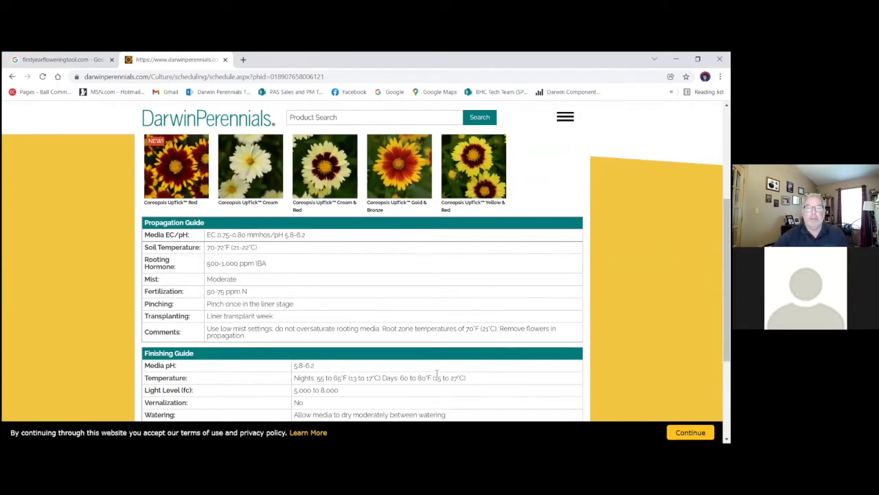
scroll(374, 334, "down", 2)
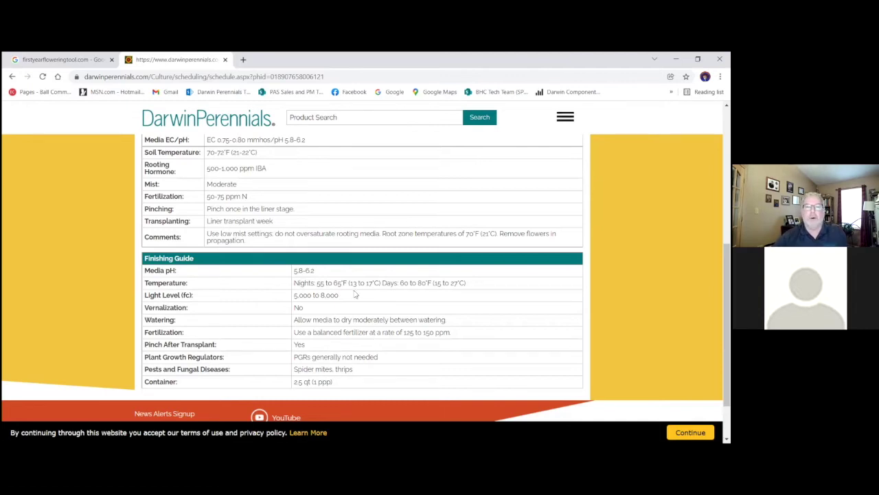
scroll(349, 281, "up", 1)
scroll(349, 281, "up", 3)
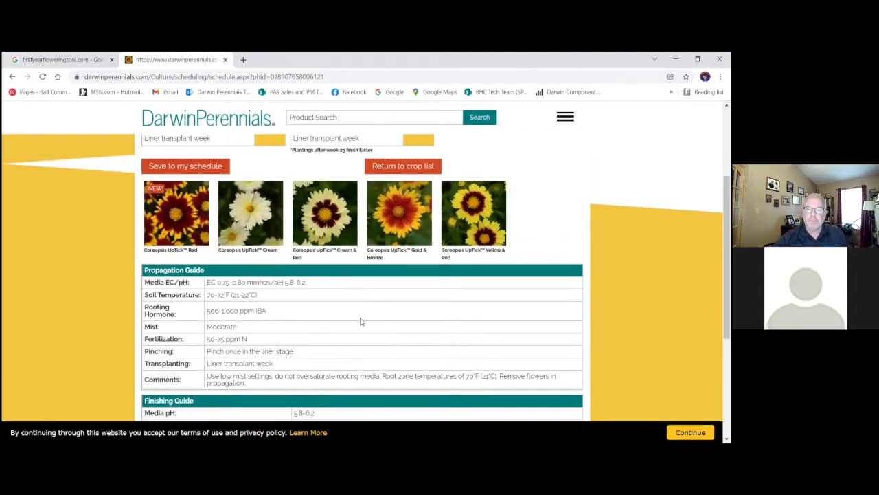
scroll(270, 265, "up", 1)
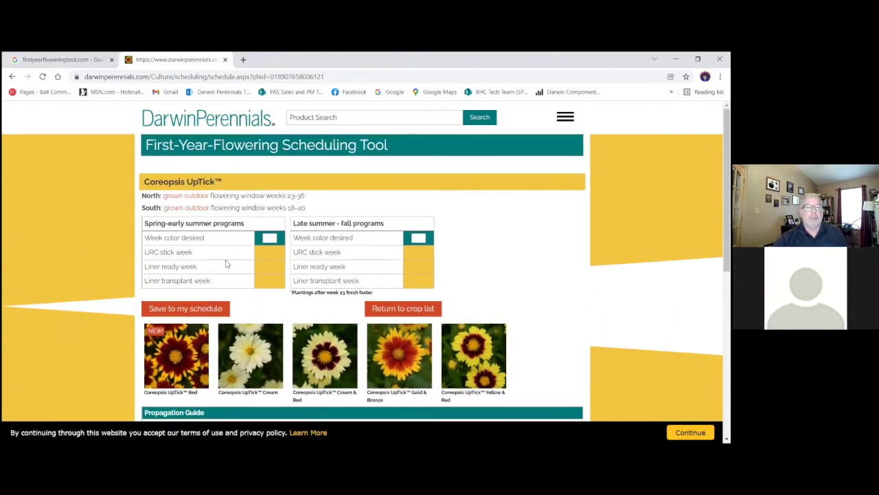
- Enter Coreopsis UpTick's spring and late-summer colour weeks, giving stick weeks 2 and 24
left_click(272, 239)
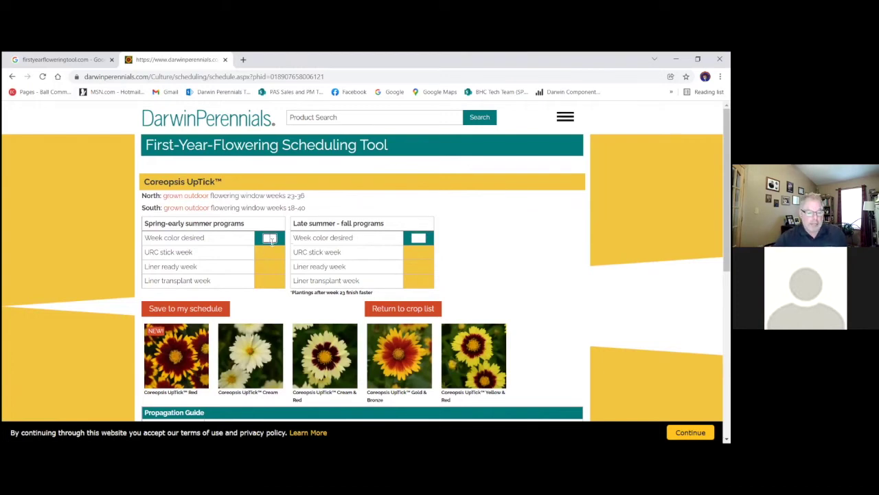
type("15")
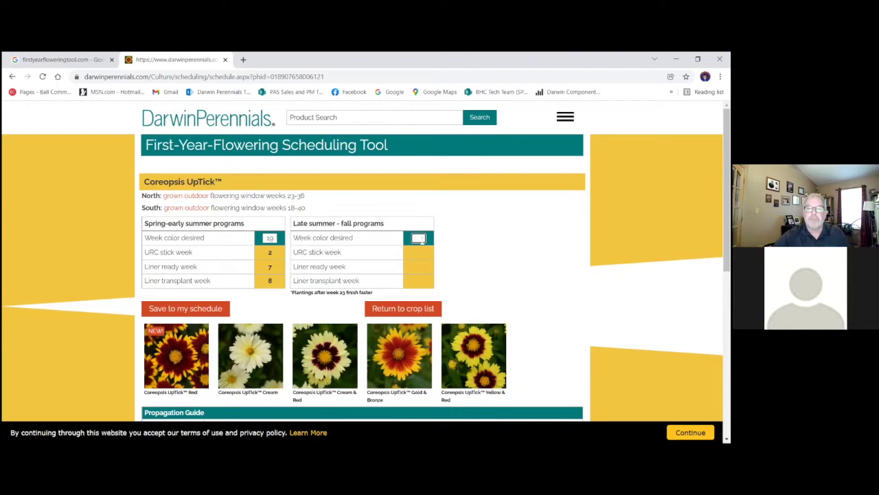
type("35")
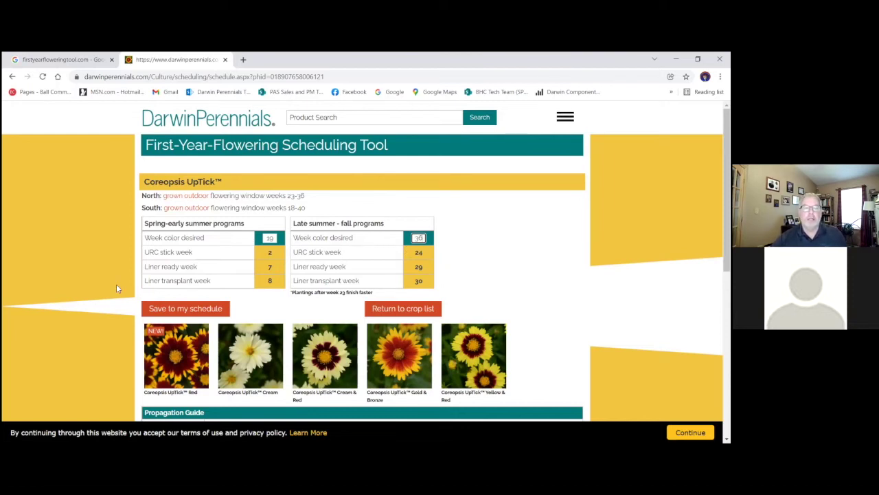
- Save Coreopsis UpTick to My Schedule and return to the crop list
left_click(182, 311)
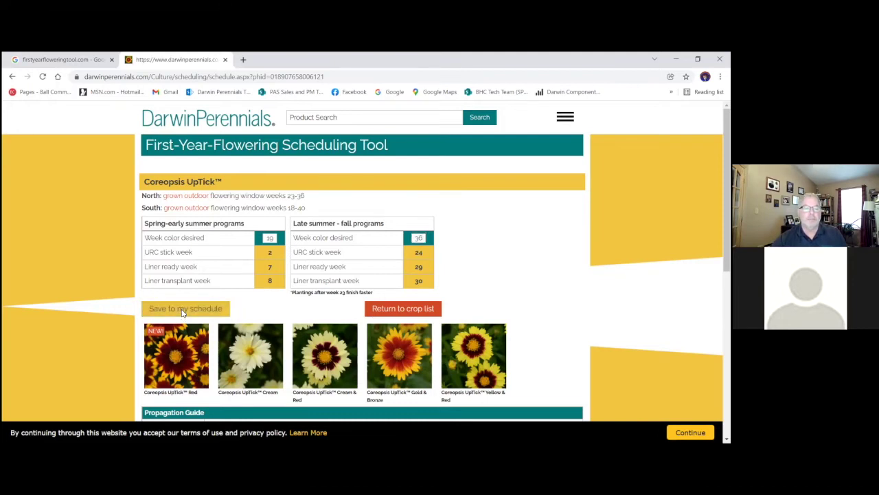
left_click(402, 309)
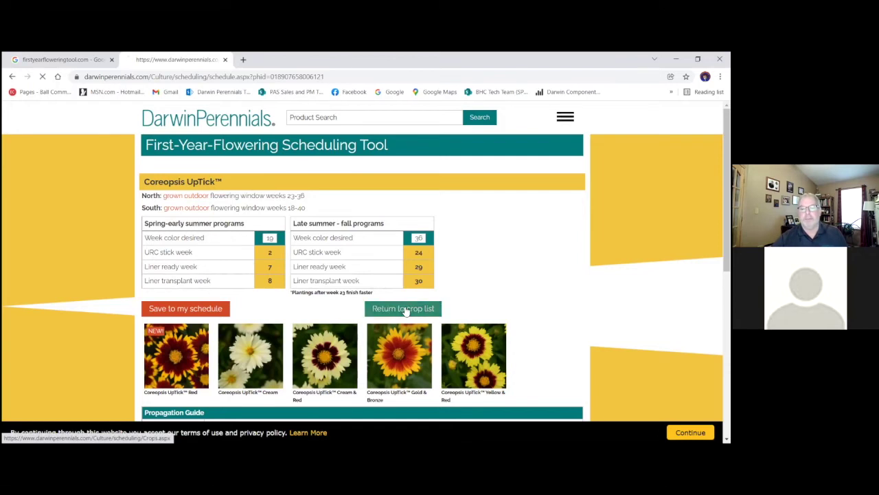
scroll(363, 309, "down", 2)
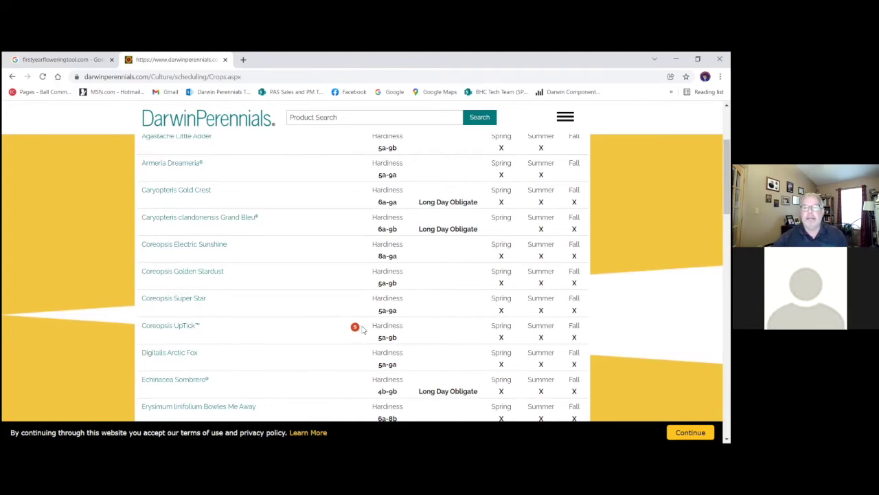
scroll(307, 323, "down", 1)
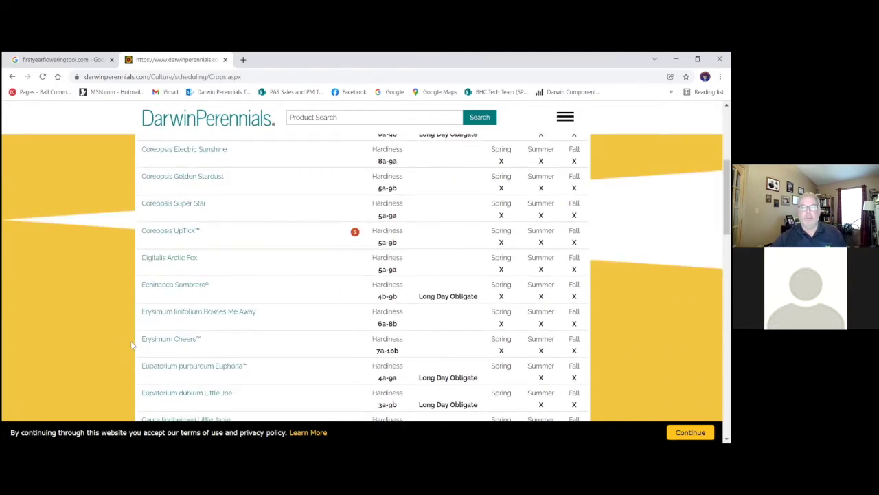
- Open Echinacea Sombrero and read through its Propagation and Finishing Guides
left_click(177, 286)
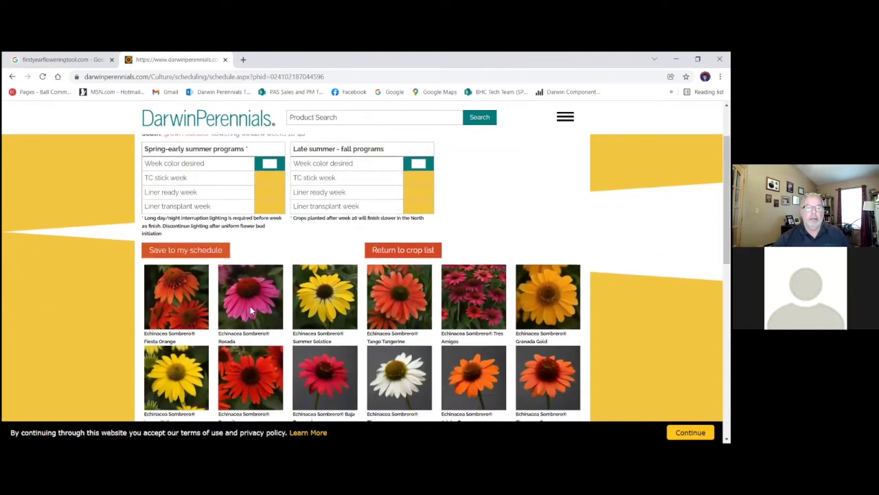
scroll(213, 289, "down", 3)
scroll(214, 308, "down", 1)
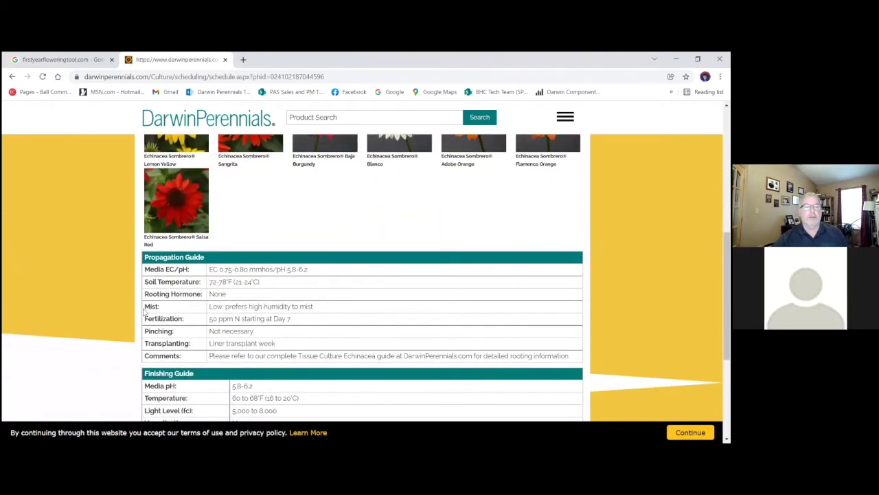
scroll(208, 296, "down", 1)
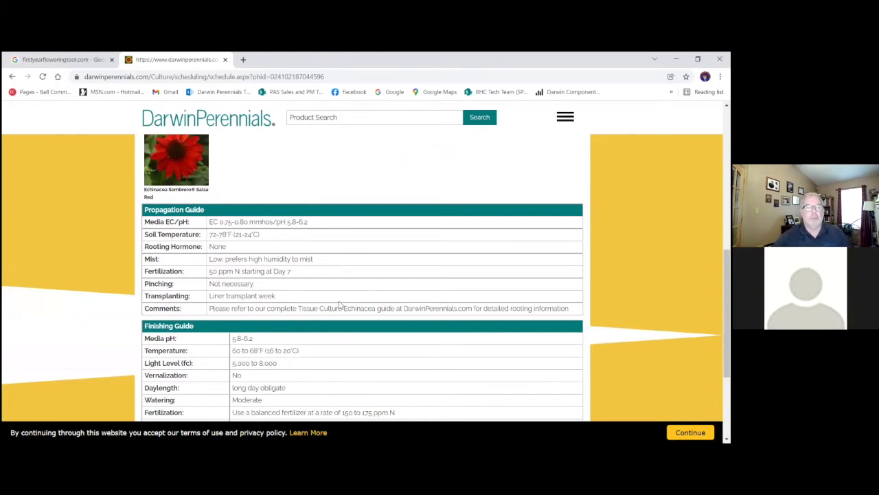
scroll(330, 367, "down", 3)
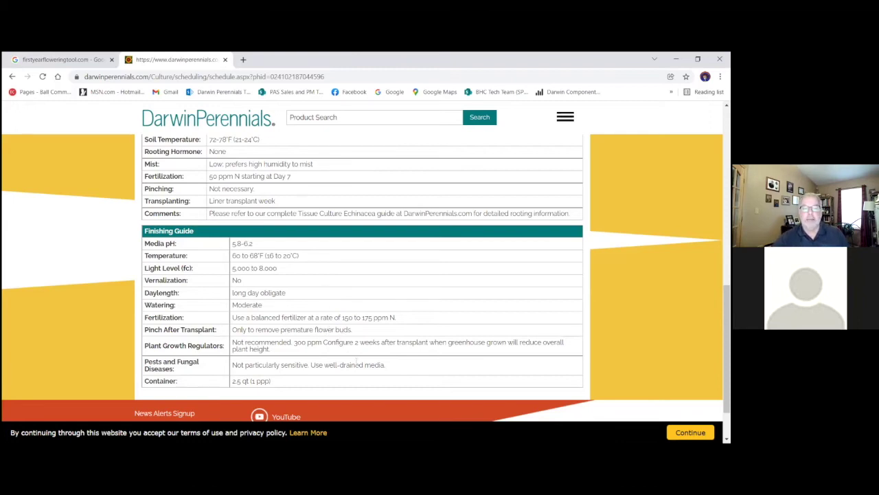
scroll(275, 302, "up", 4)
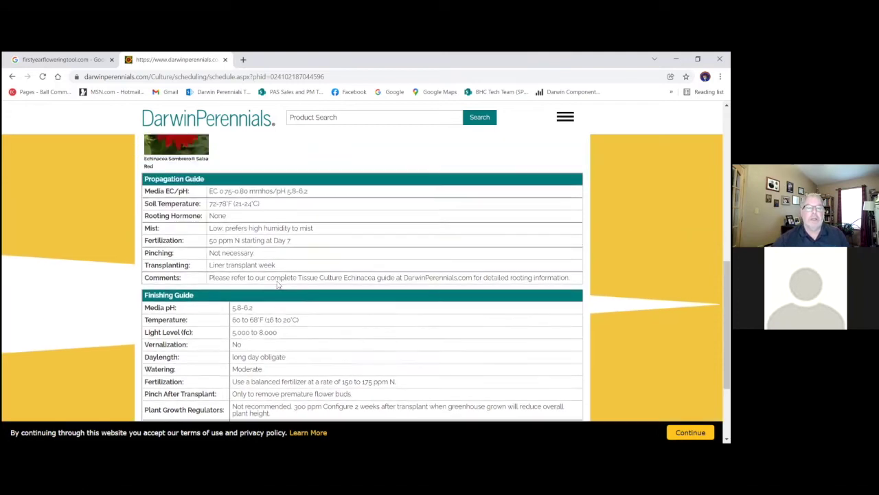
scroll(272, 273, "up", 3)
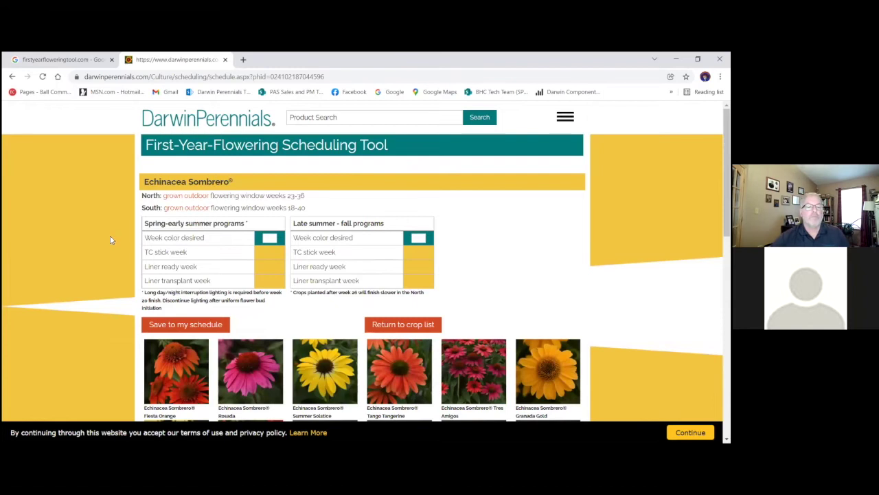
- Enter spring colour week 19 for Echinacea Sombrero, giving stick week 50, transplant week 7
left_click(269, 237)
type("18")
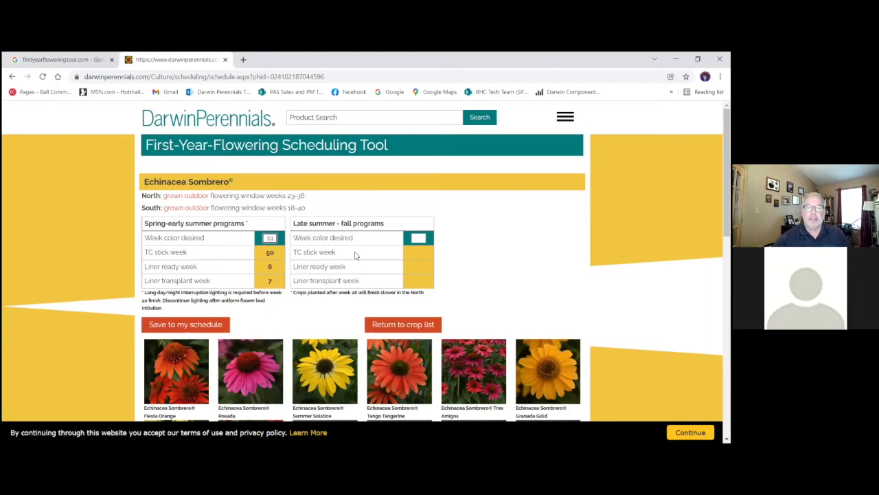
left_click(418, 239)
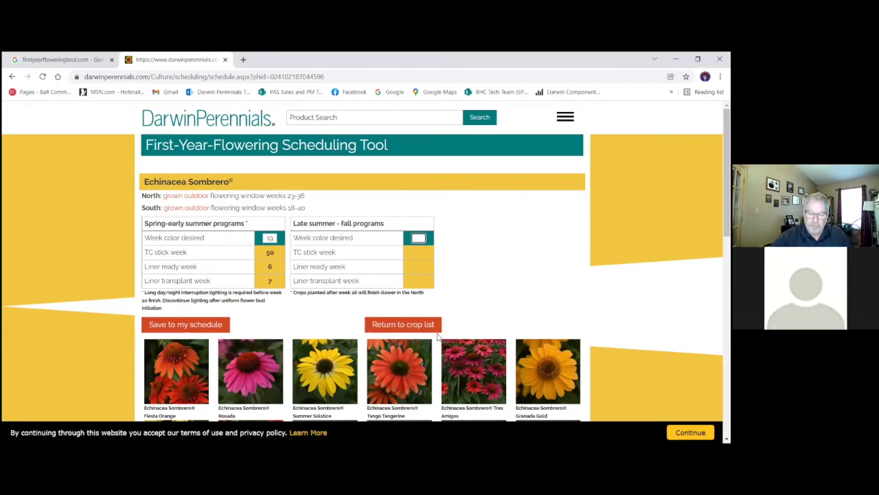
- Enter late-summer colour week 36 (stick 17, transplant 26) and save Echinacea Sombrero
type("36")
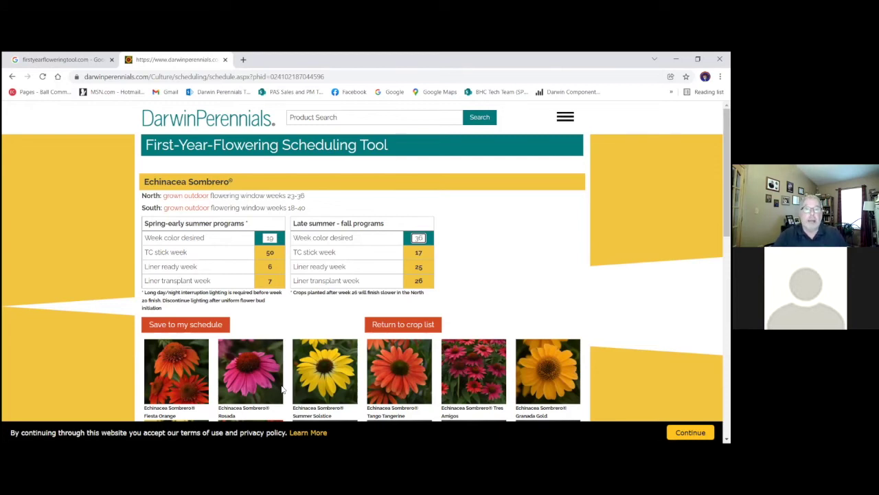
left_click(192, 325)
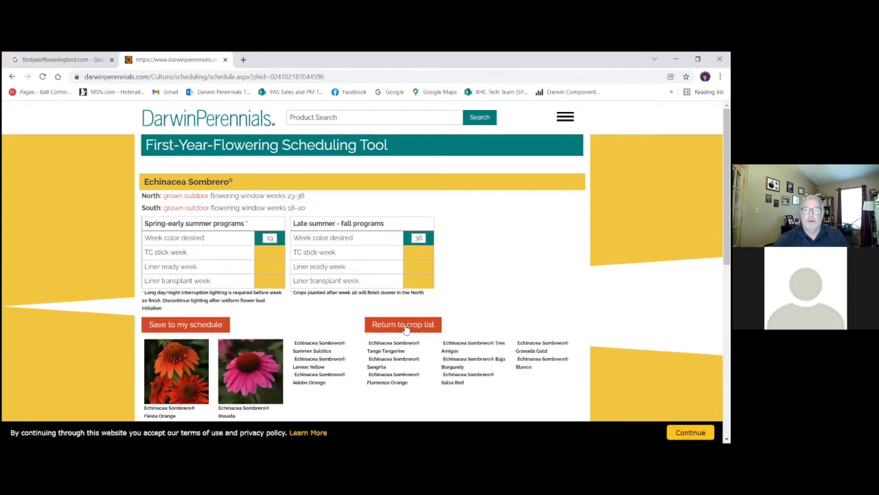
- Return to the crop list and open Lavandula stoechas Primavera
left_click(405, 328)
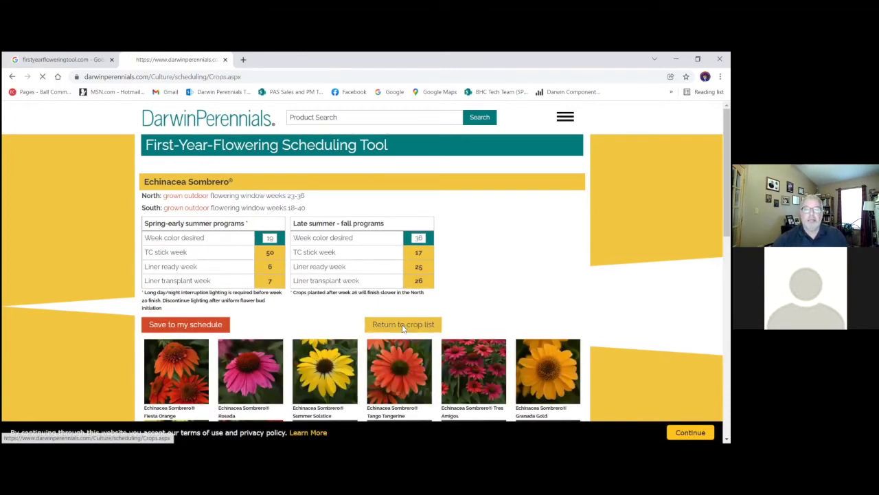
scroll(206, 305, "down", 3)
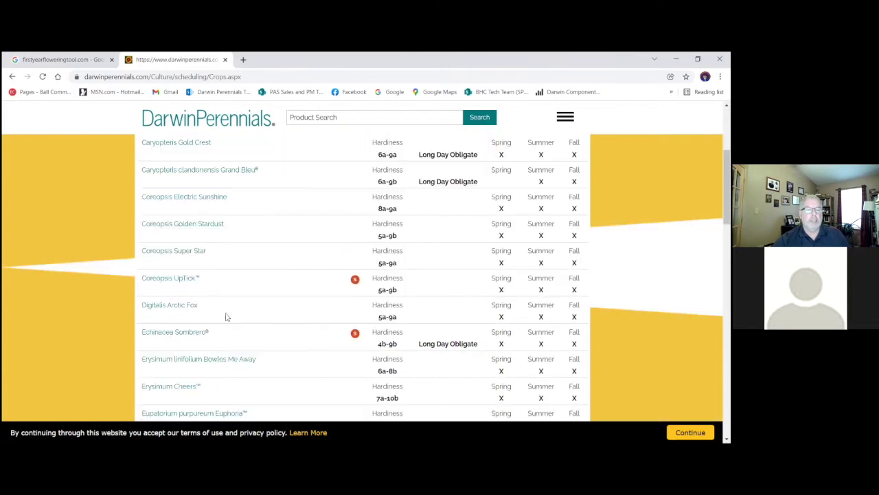
scroll(204, 290, "down", 2)
scroll(240, 275, "down", 4)
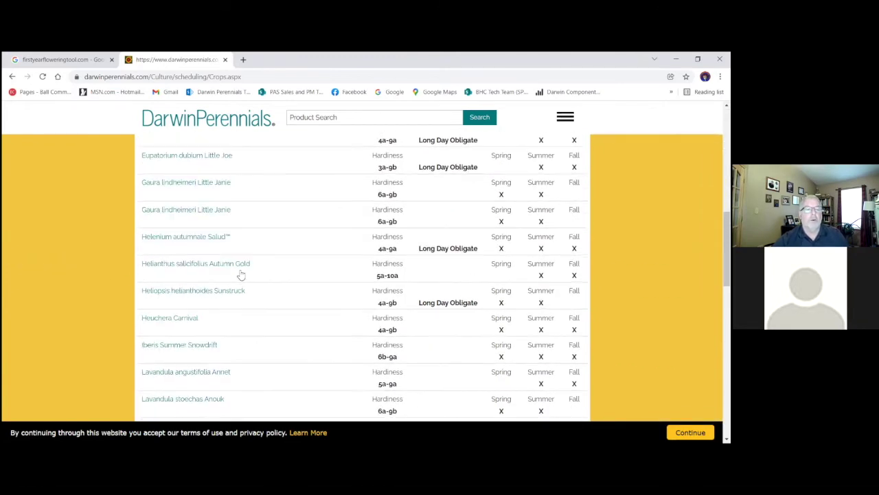
scroll(247, 285, "down", 2)
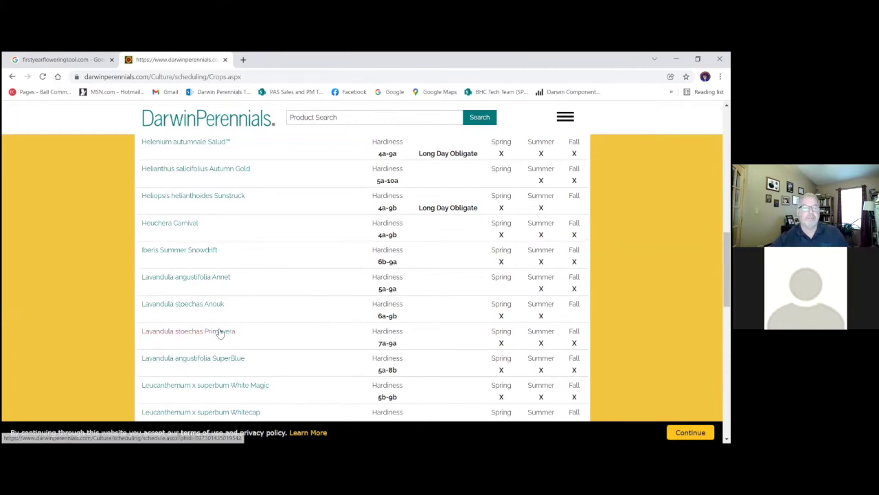
left_click(169, 336)
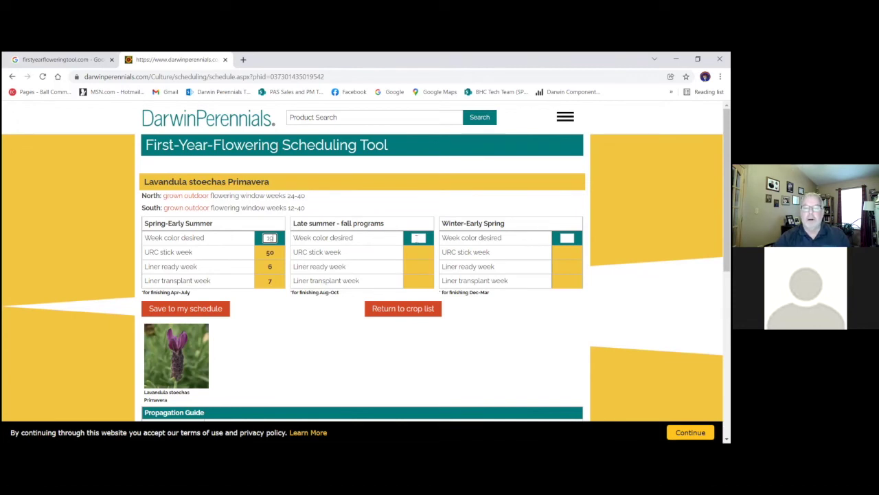
- Enter late-summer week 36 and winter week 8 for Lavandula, giving stick weeks 18 and 35
left_click(420, 238)
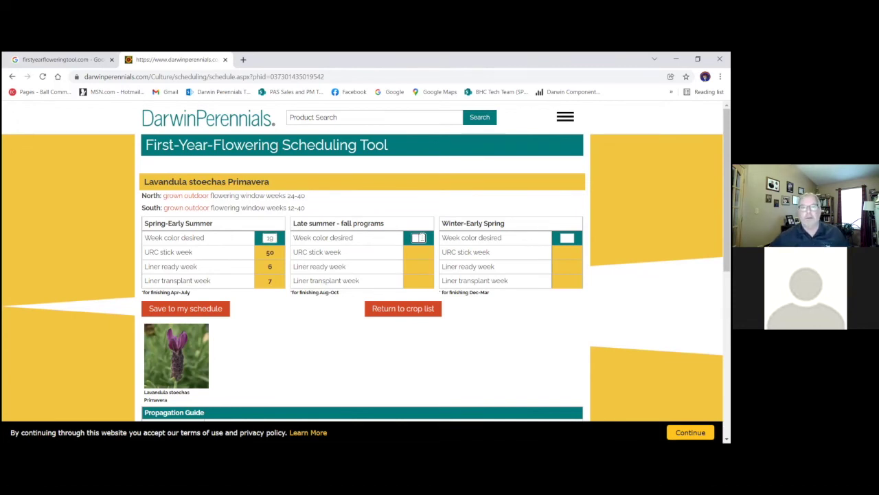
type("36")
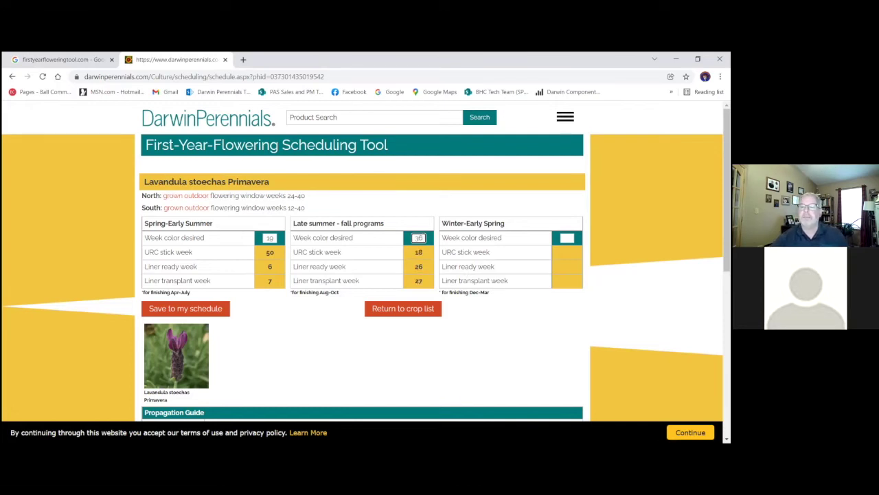
left_click(567, 237)
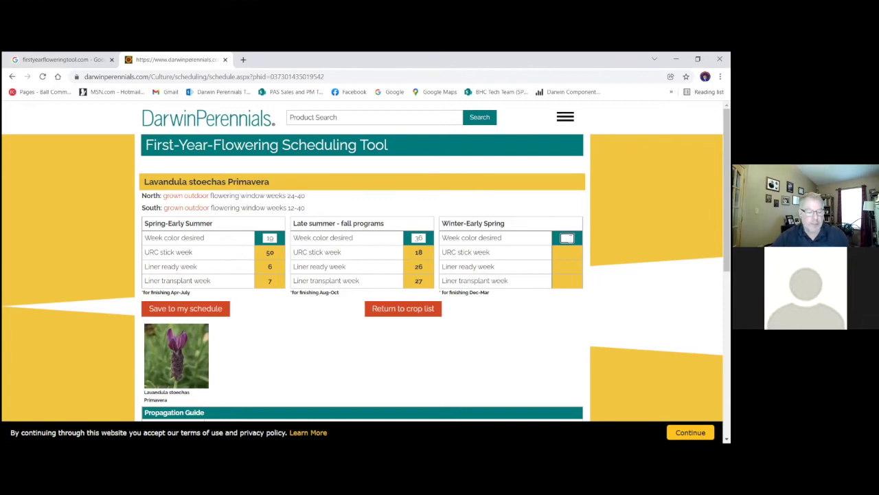
type("8")
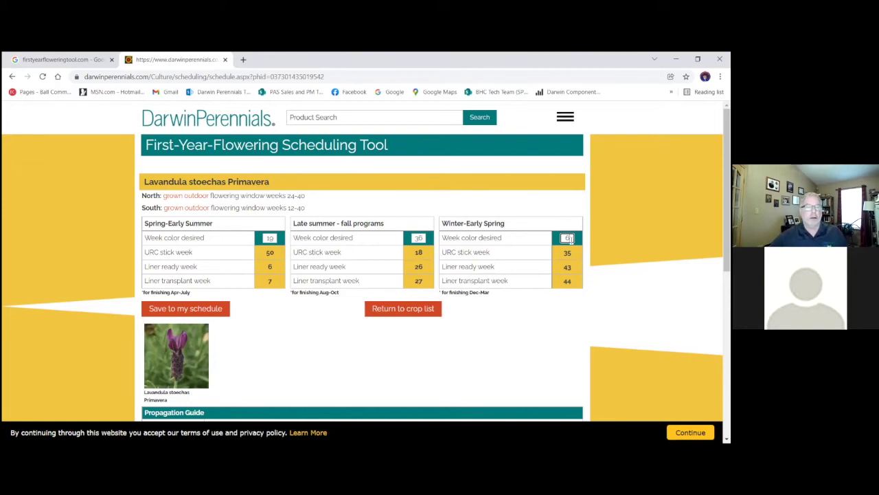
scroll(359, 261, "down", 5)
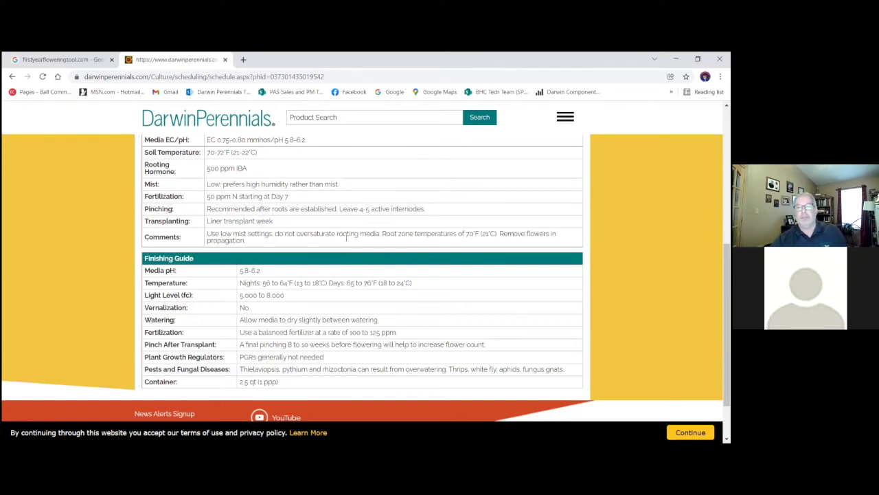
scroll(346, 237, "up", 4)
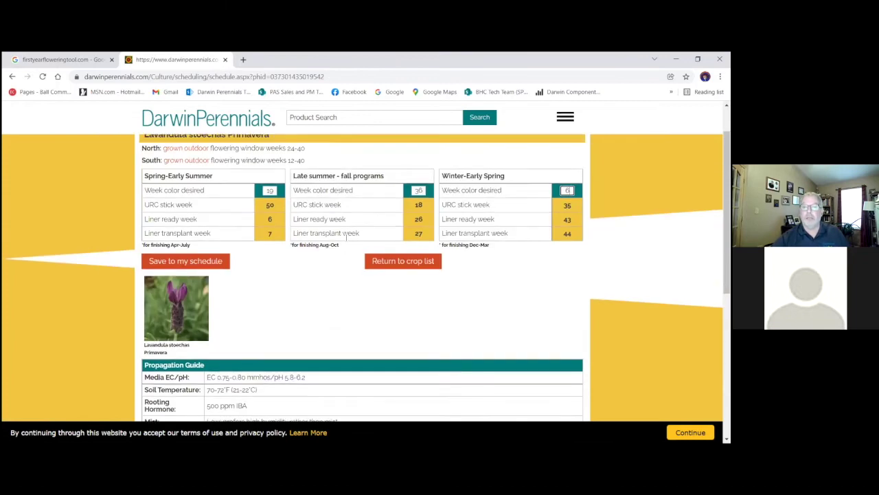
scroll(346, 237, "up", 1)
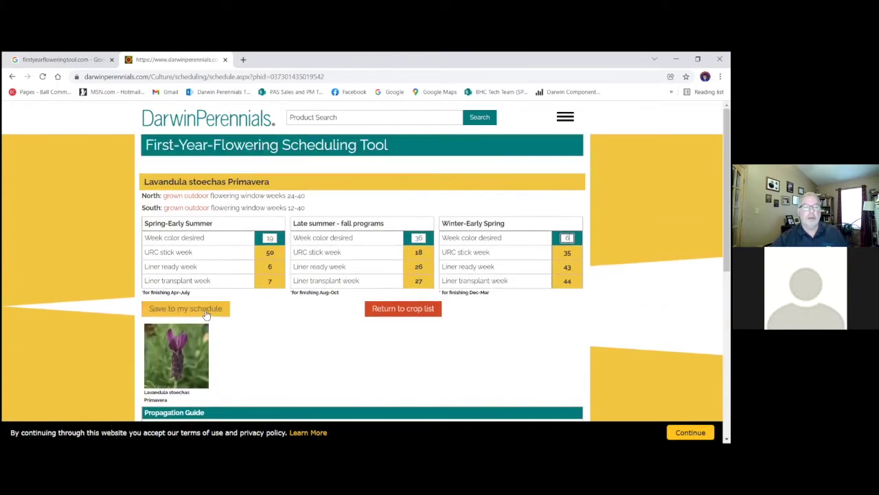
- Save Lavandula Primavera to My Schedule and return to the crop list
left_click(206, 313)
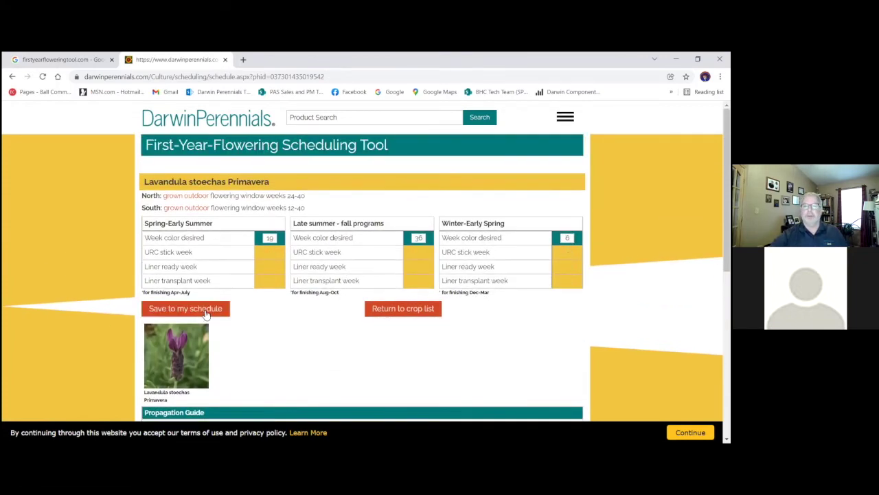
left_click(415, 314)
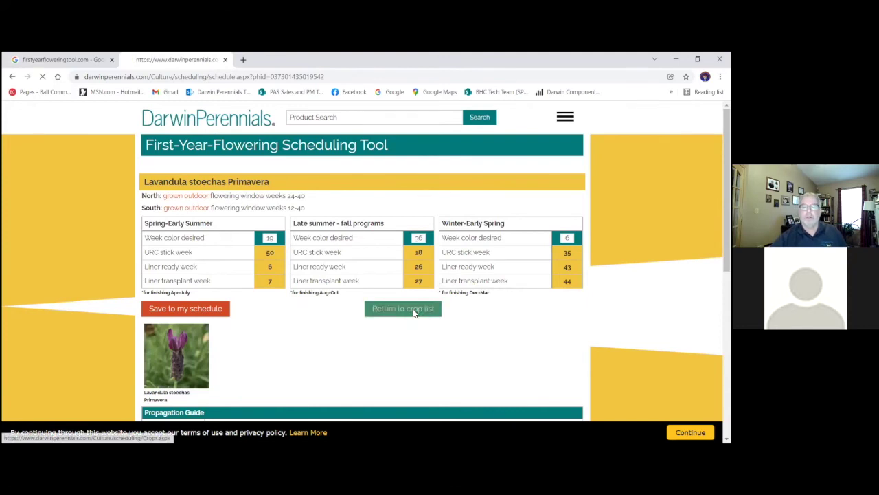
scroll(364, 289, "down", 10)
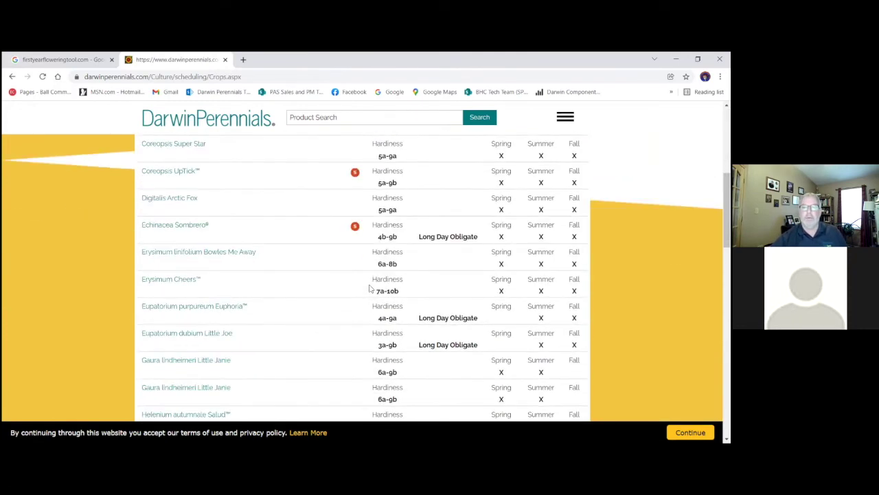
scroll(360, 254, "down", 3)
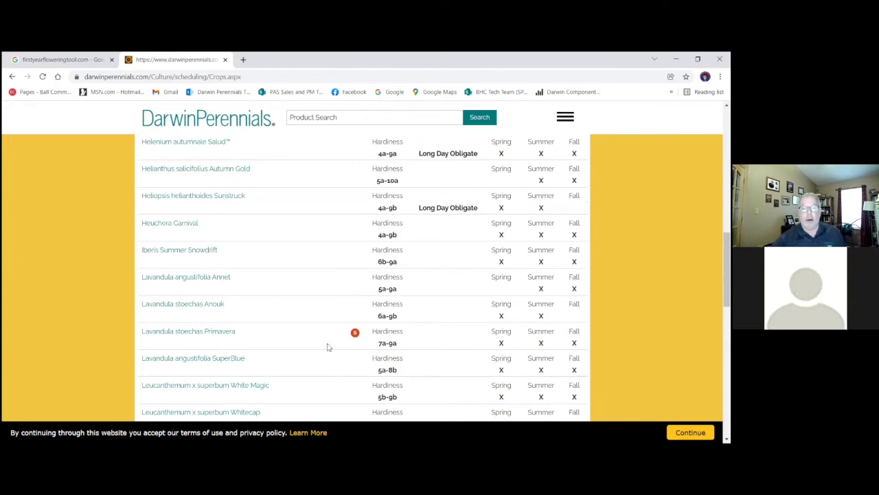
scroll(296, 280, "down", 1)
scroll(297, 279, "down", 3)
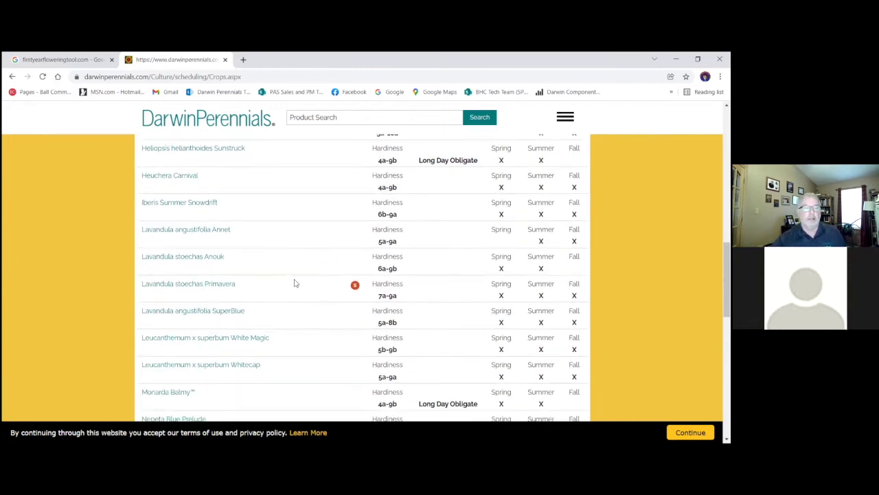
scroll(296, 278, "down", 4)
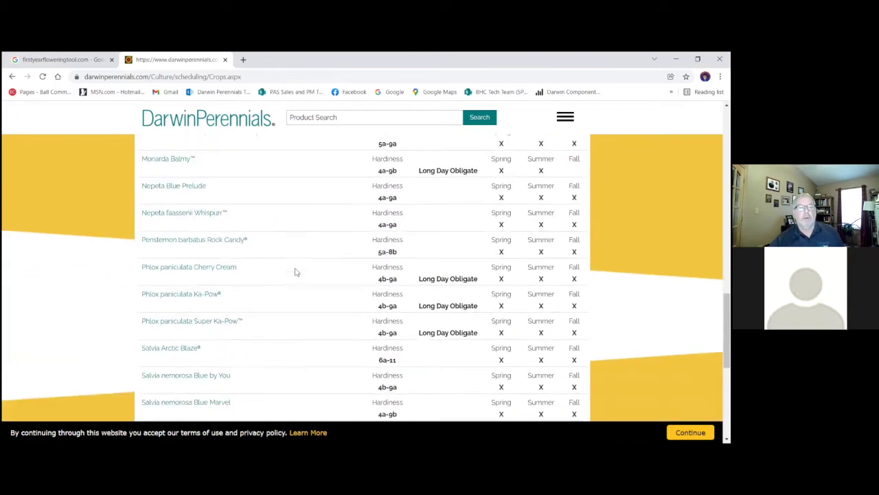
scroll(320, 329, "down", 1)
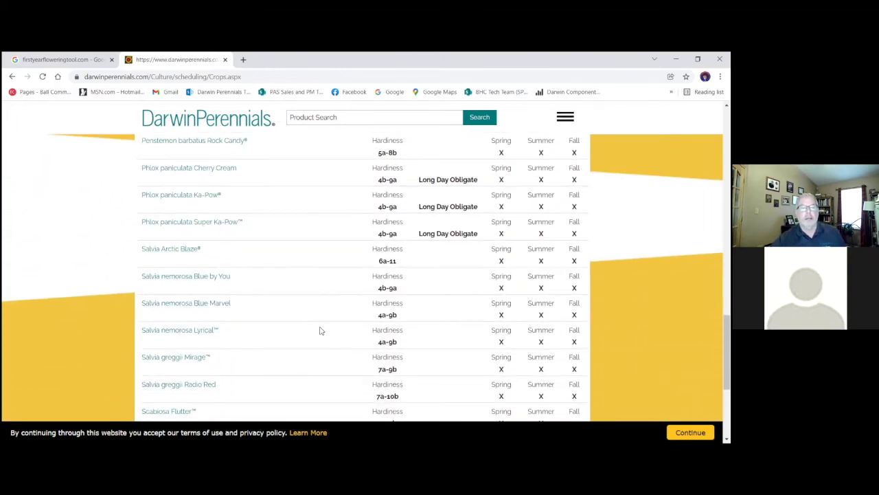
scroll(364, 288, "up", 10)
scroll(360, 274, "up", 10)
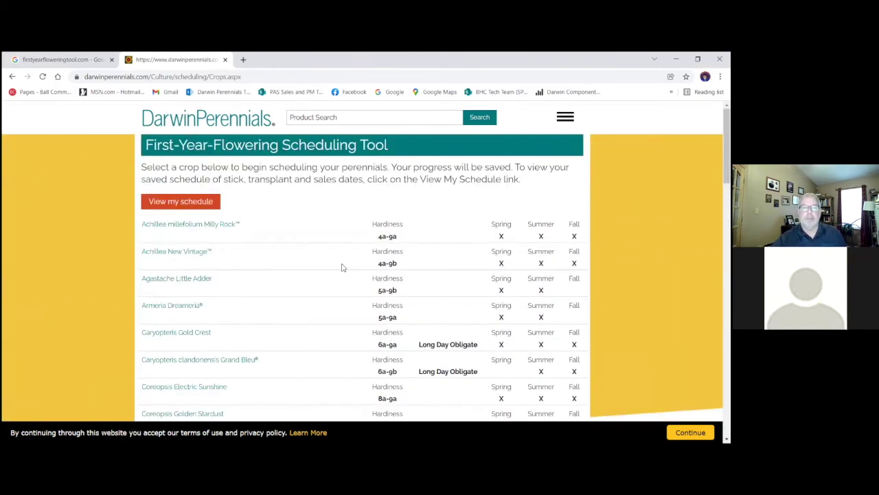
- Show My Schedule with the Coreopsis, Echinacea and Lavandula timelines, then download and open it as .xlsx
left_click(180, 203)
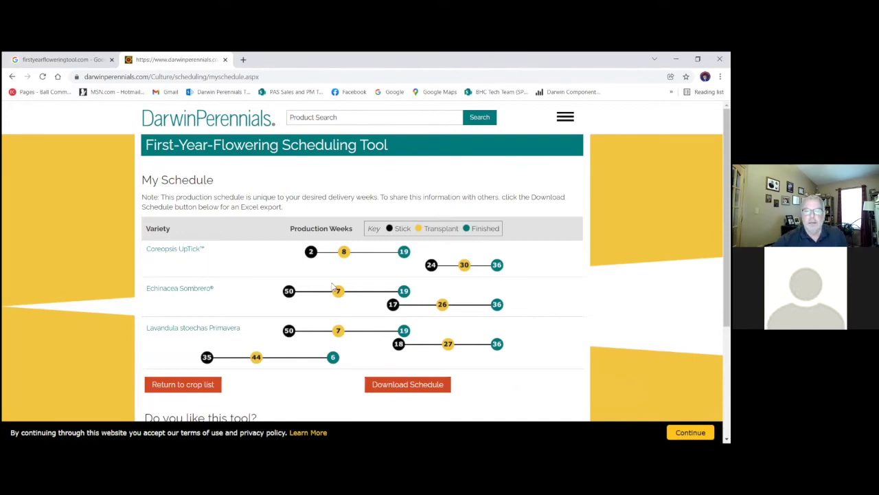
left_click(409, 384)
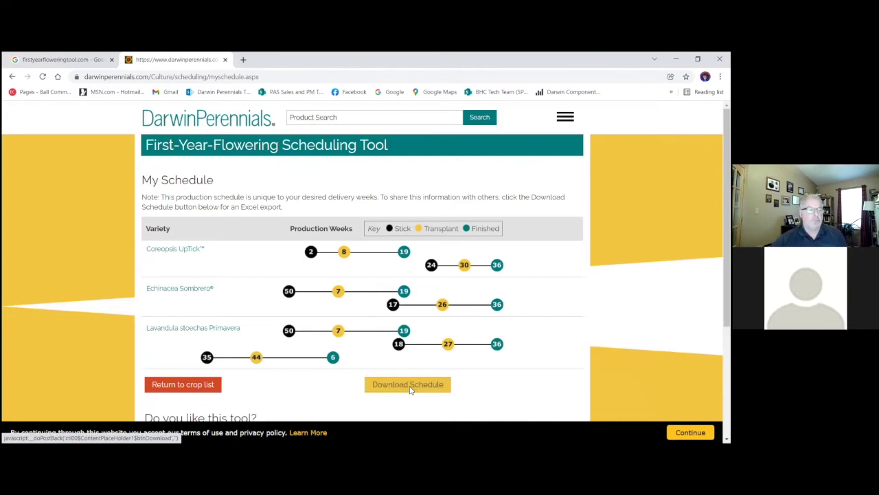
left_click(51, 431)
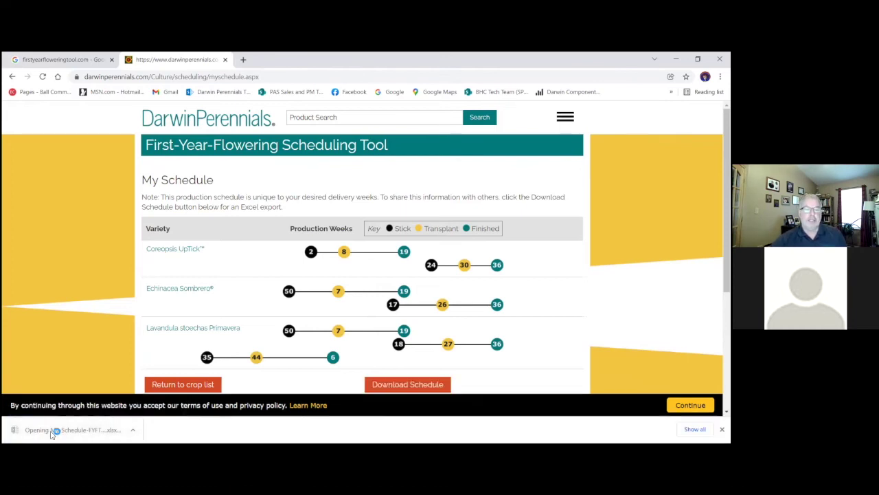